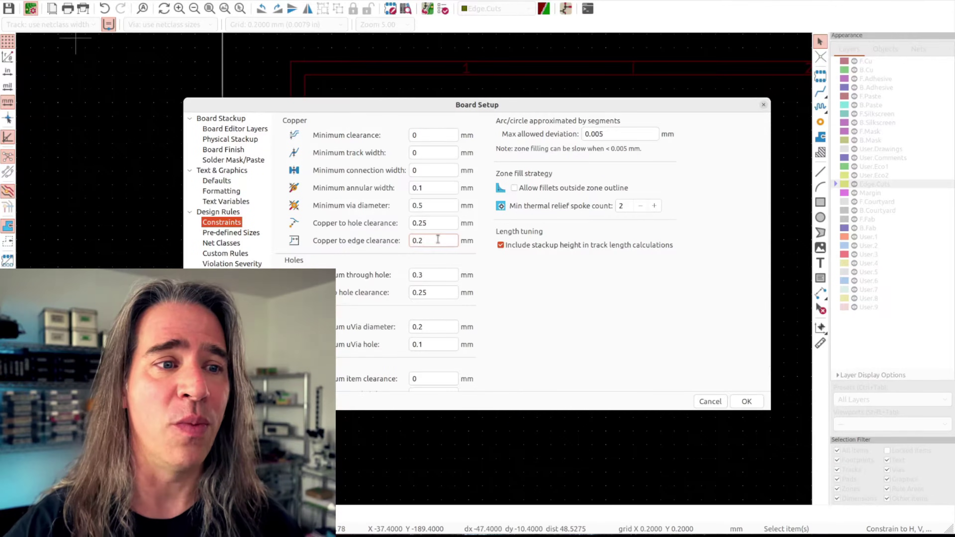
Step: Apply the board constraints with a 0.2 mm copper to edge clearance, and set the grid to 1.0000 mm
key("Return")
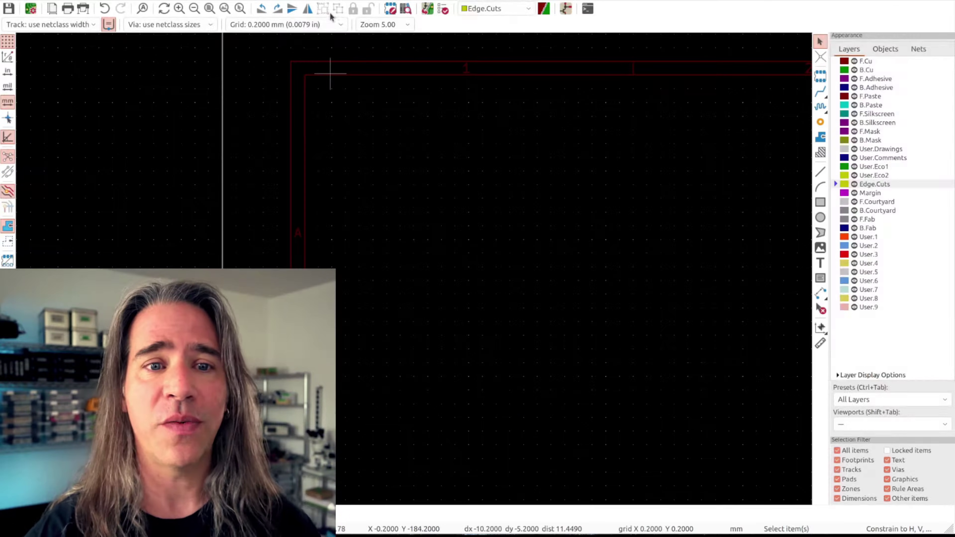
left_click(275, 25)
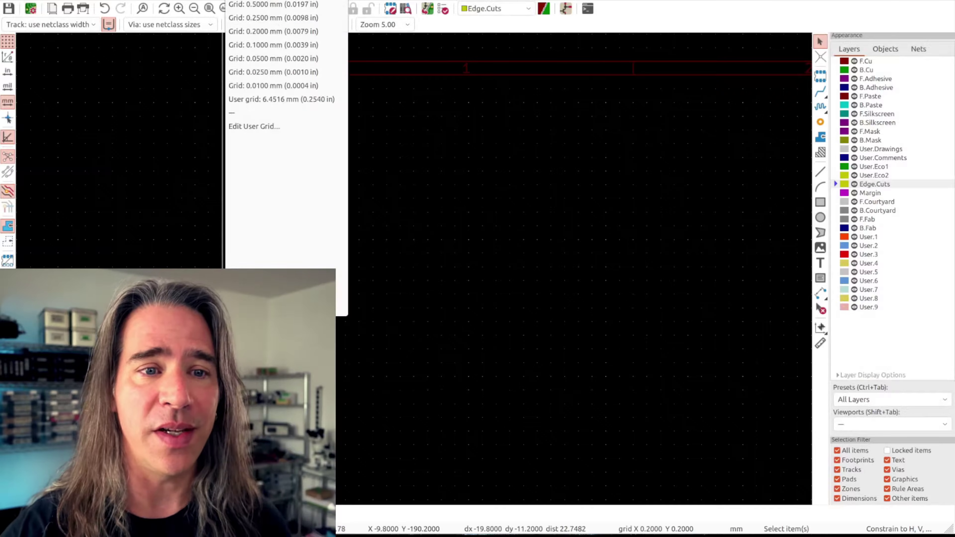
left_click(274, 49)
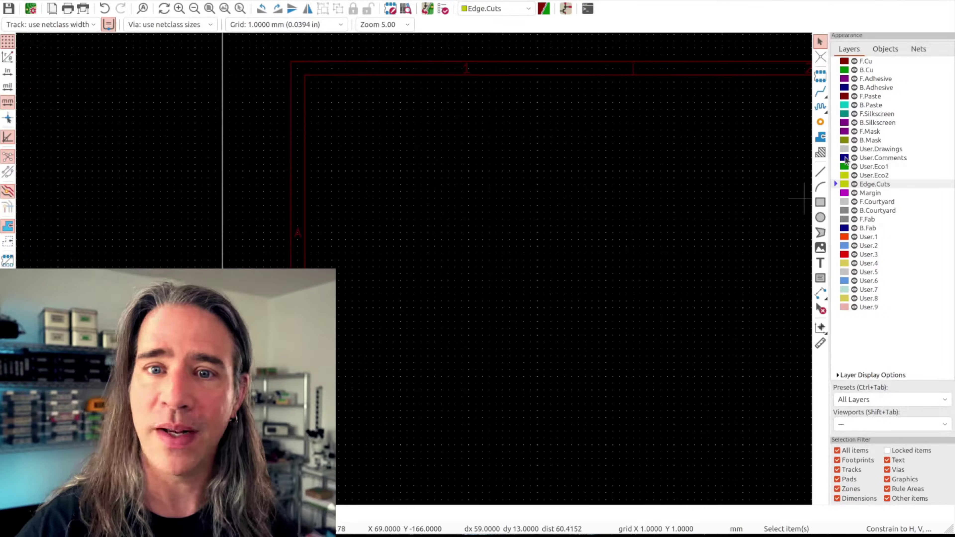
Step: Draw the board's left edge about 30 mm and top edge about 50 mm long on Edge.Cuts, constrained to H, V, 45
left_click(821, 173)
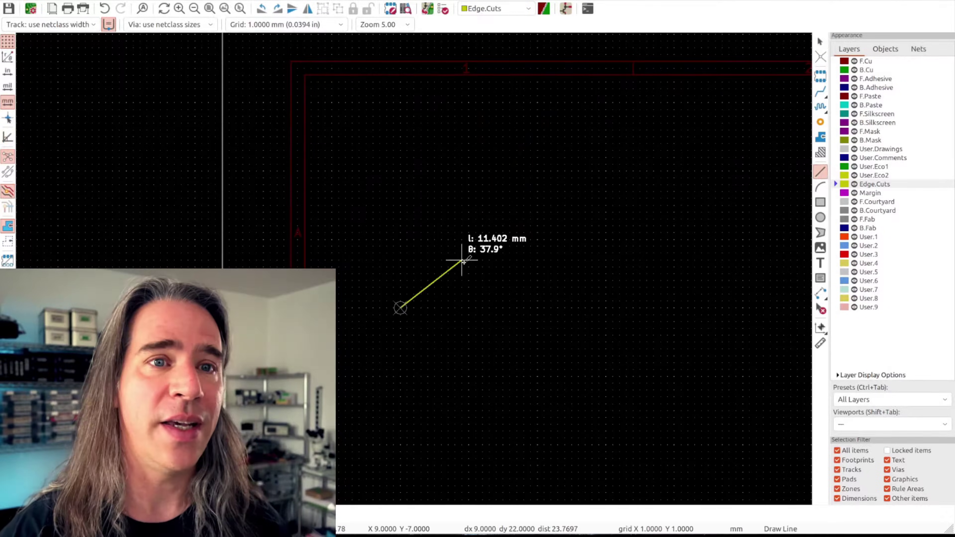
right_click(401, 226)
left_click(420, 252)
right_click(398, 224)
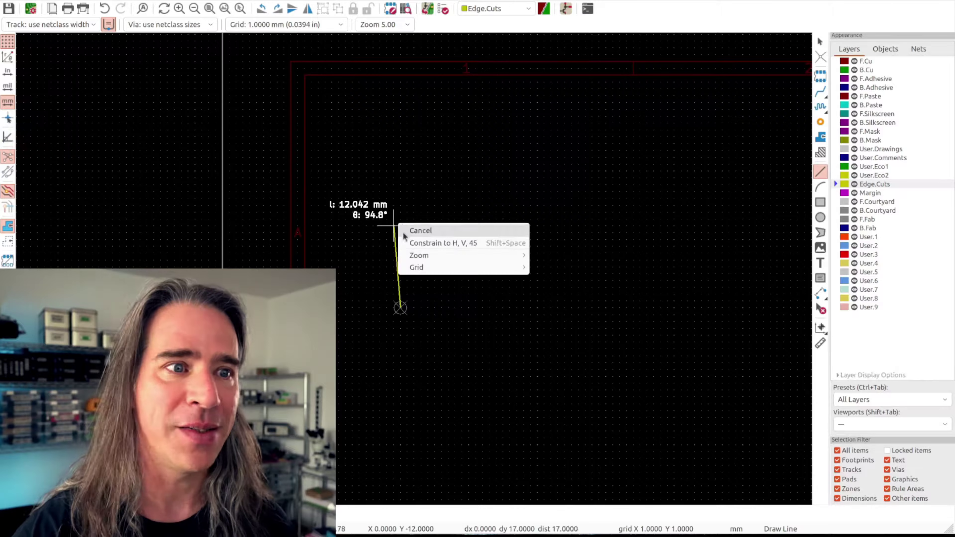
left_click(433, 243)
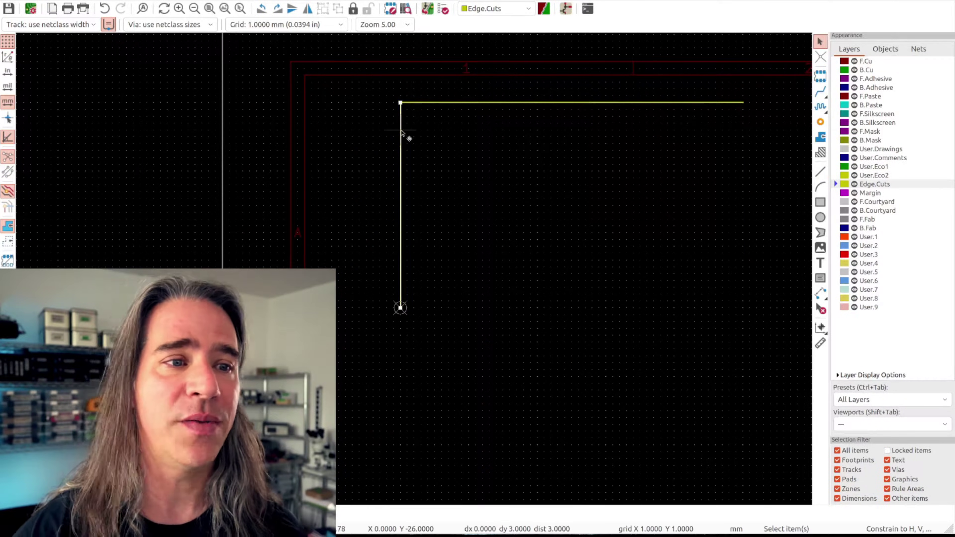
Step: Create the board's right edge as a copy of the left edge offset by 50 mm horizontally
key("ctrl+m")
type("50")
key("Return")
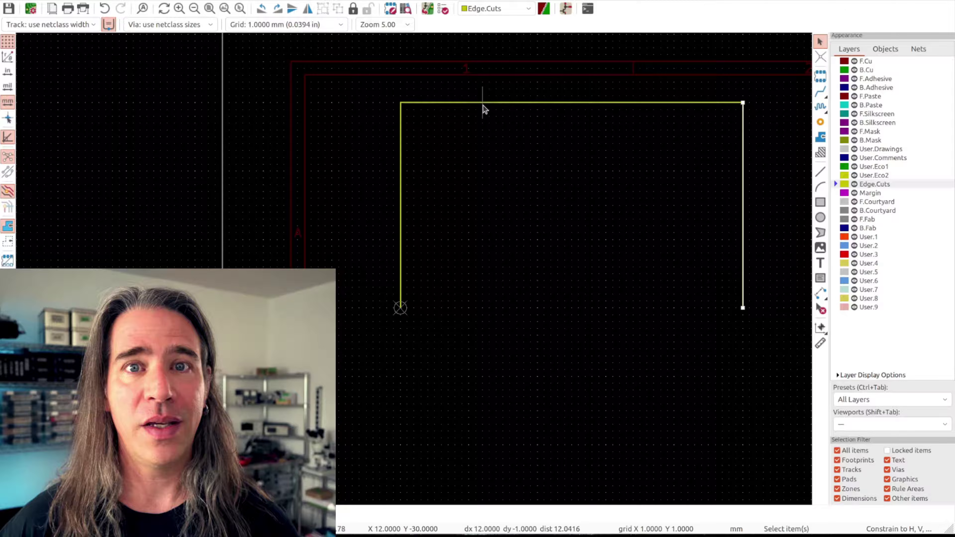
Step: Create the bottom edge from a copy of the top edge, with a Move Y of (50/2)+5 mm
left_click(481, 104)
key("m")
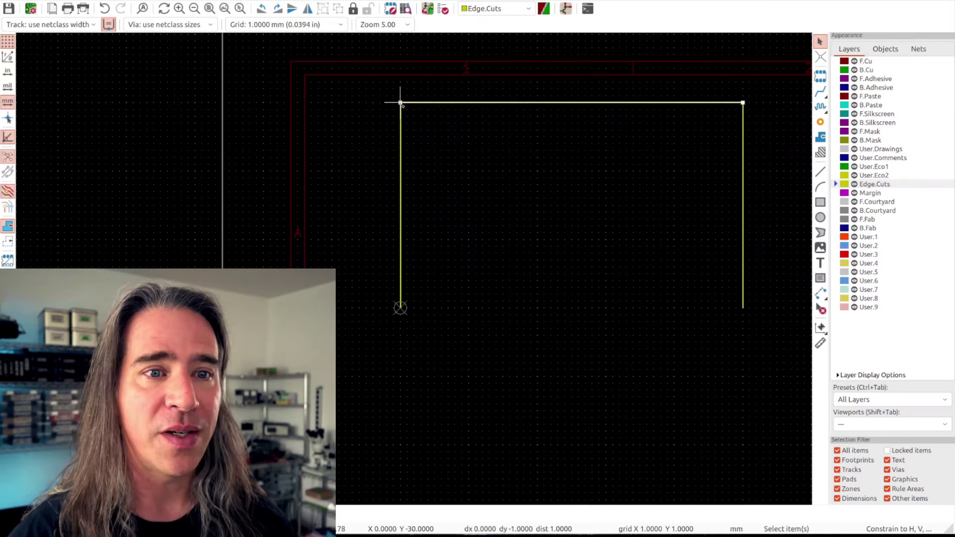
key("ctrl+shift+m")
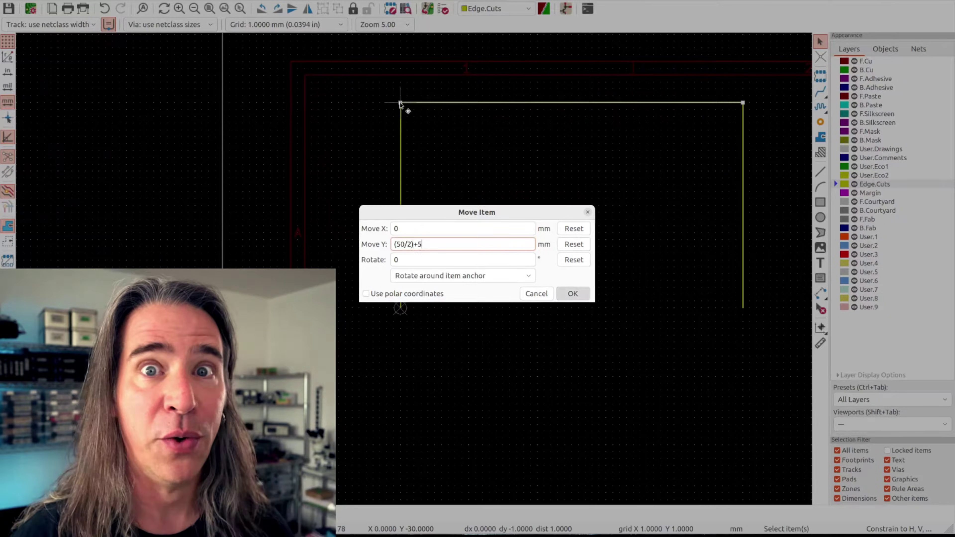
key("Return")
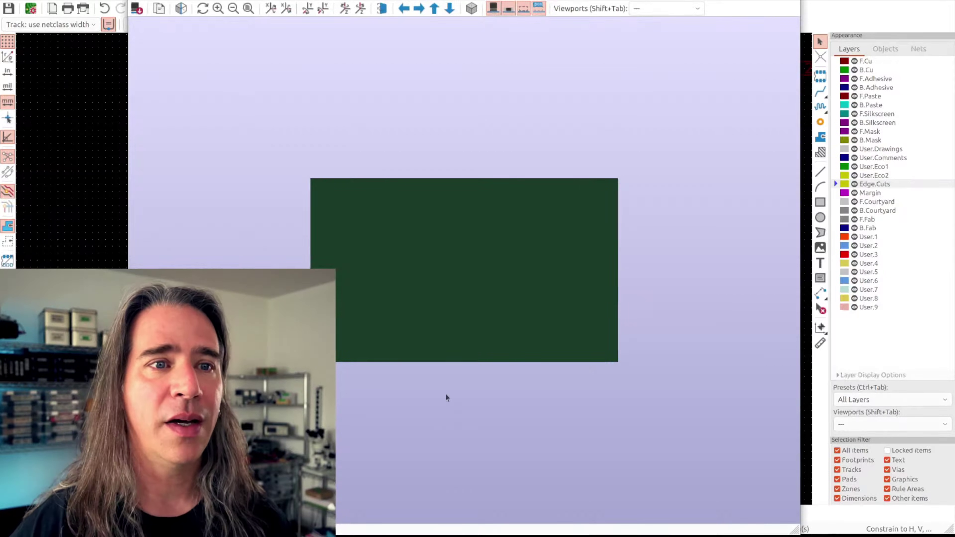
Step: Draw a quarter arc of about 2 mm radius and move it into the outline's upper-left corner
left_click_drag(446, 396, 518, 353)
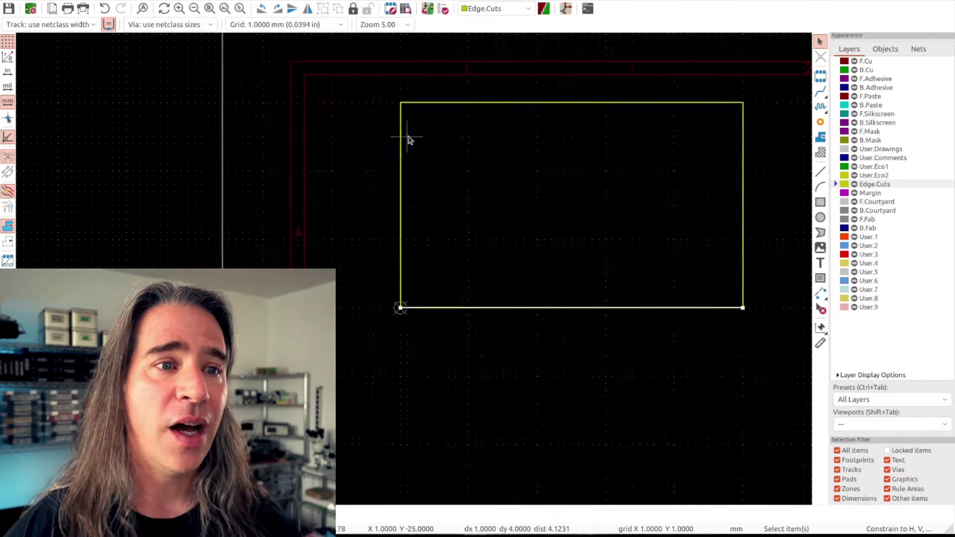
scroll(408, 137, "up", 3)
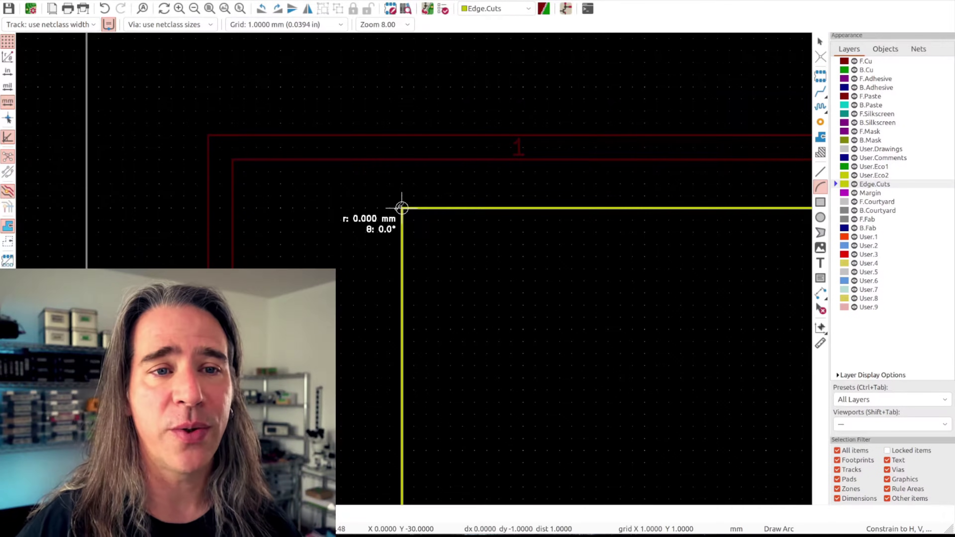
left_click(402, 184)
key("Escape")
key("m")
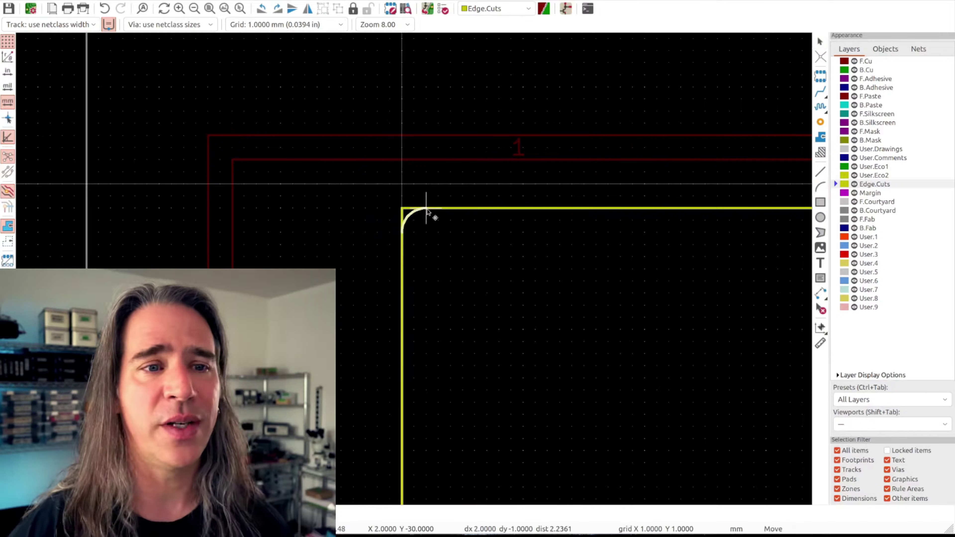
Step: Shorten the adjoining edges to the arc's ends and round the other corners with rotated copies of the arc
scroll(427, 212, "up", 5)
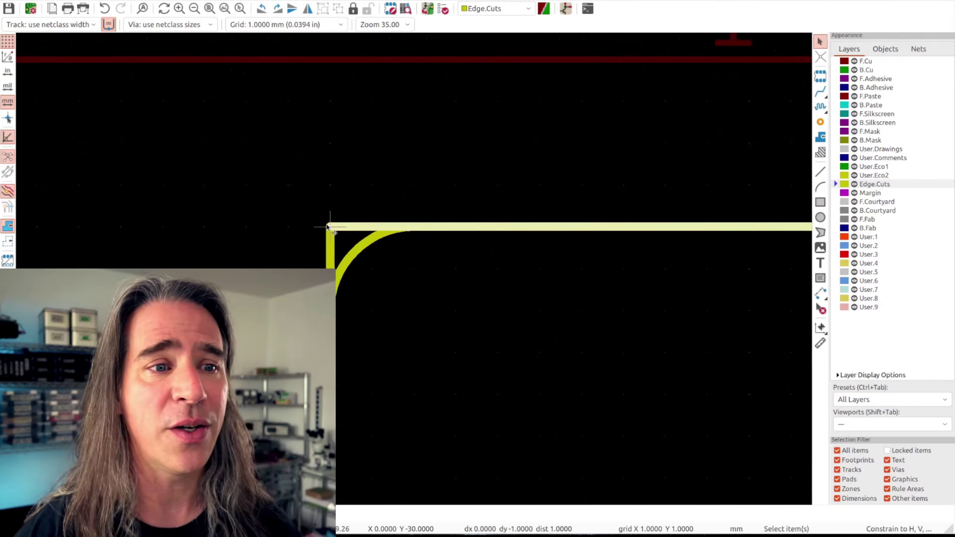
left_click(415, 227)
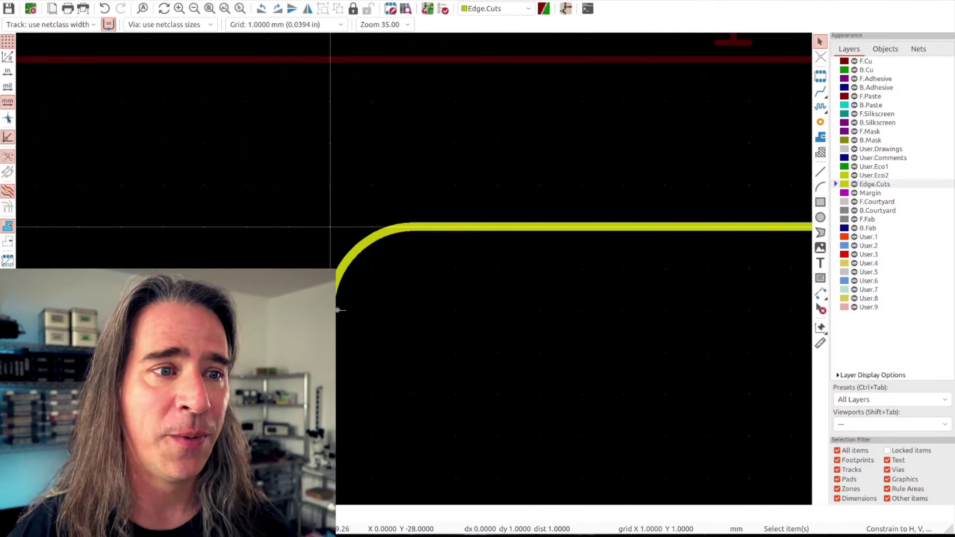
scroll(337, 307, "down", 3)
key("ctrl+d")
key("shift+r")
scroll(433, 260, "down", 3)
scroll(546, 278, "up", 4)
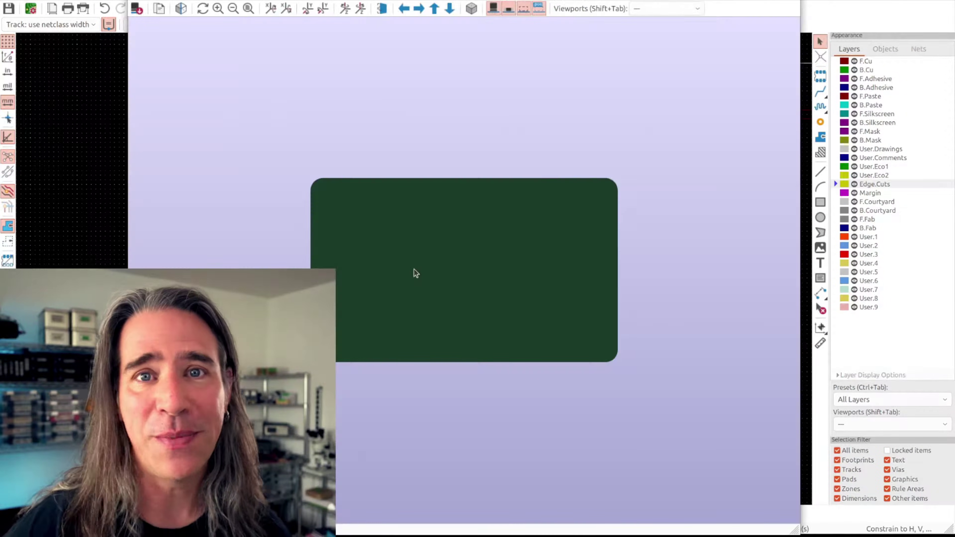
left_click_drag(469, 371, 503, 94)
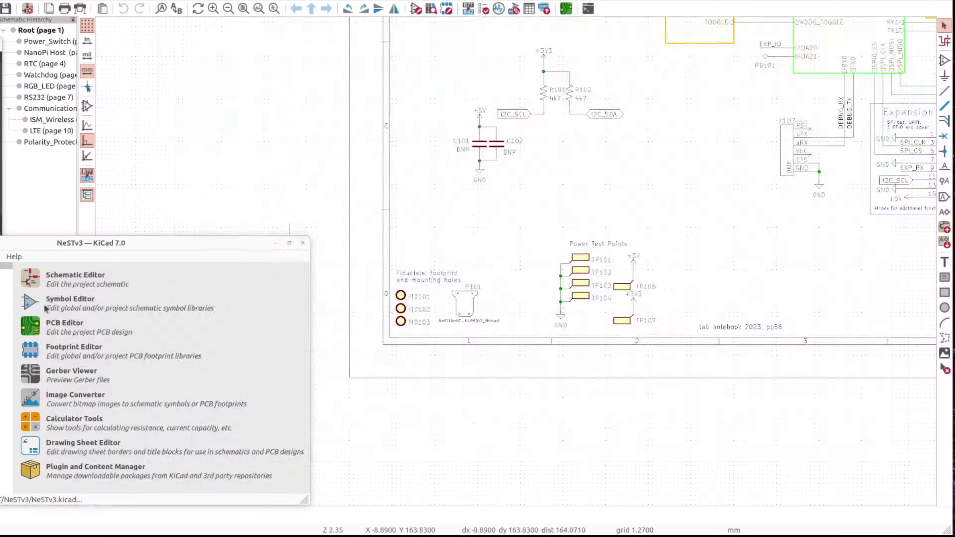
Step: Switch to the schematic to examine the fiducials and the P101 enclosure symbol, and inspect the board in 3D
left_click(45, 309)
double_click(186, 137)
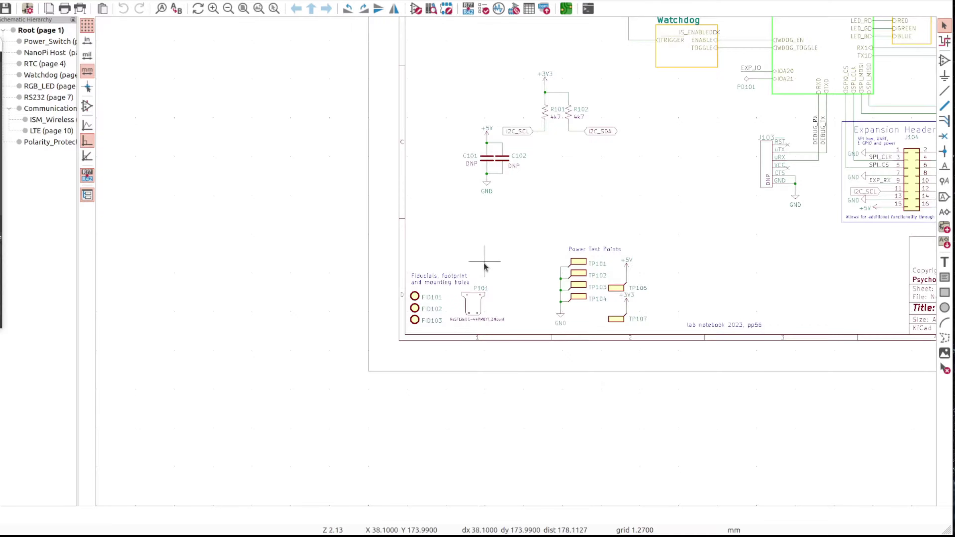
scroll(484, 266, "up", 4)
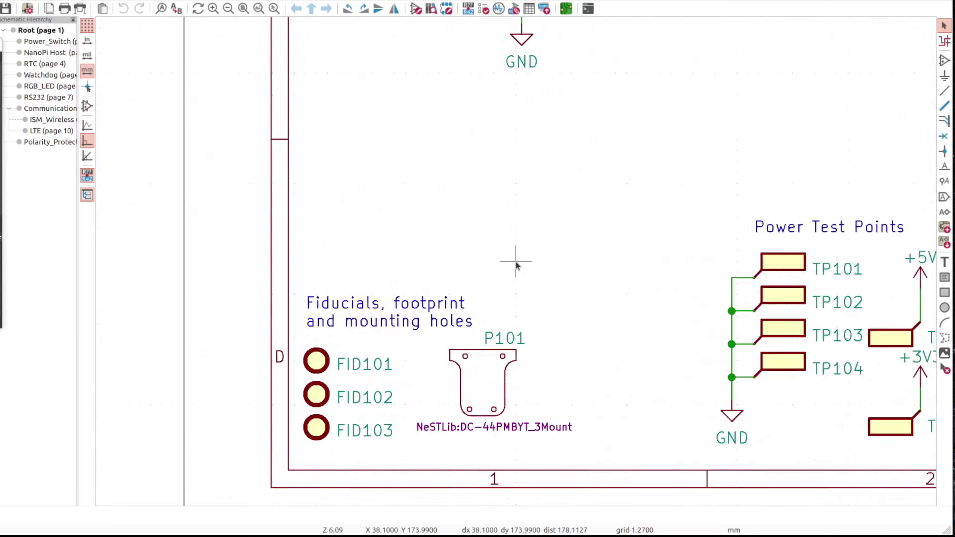
key("f")
left_click(522, 235)
key("alt+3")
left_click_drag(430, 283, 453, 117)
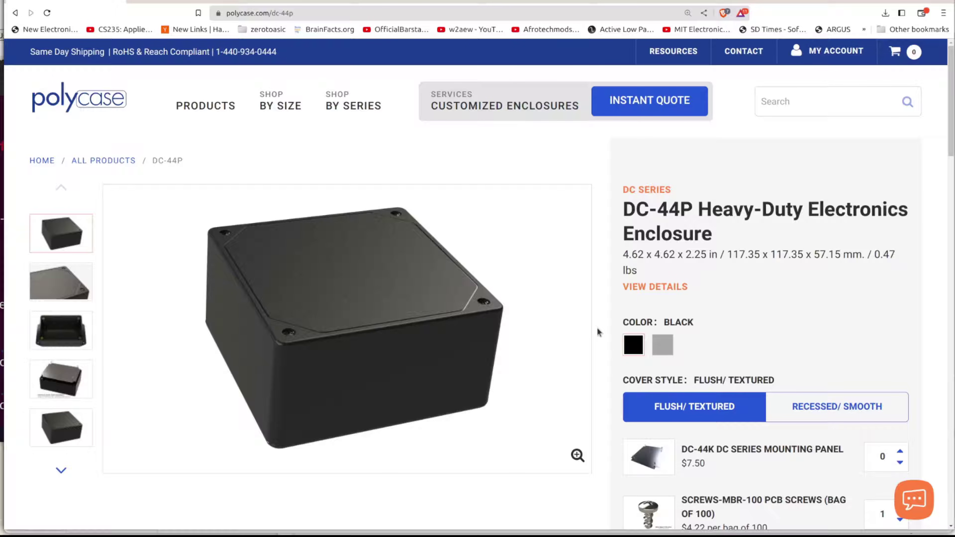
Step: Switch to the browser and look through the Polycase DC-44P page for the enclosure's 3D model and drawing files
scroll(598, 326, "down", 4)
scroll(600, 331, "down", 5)
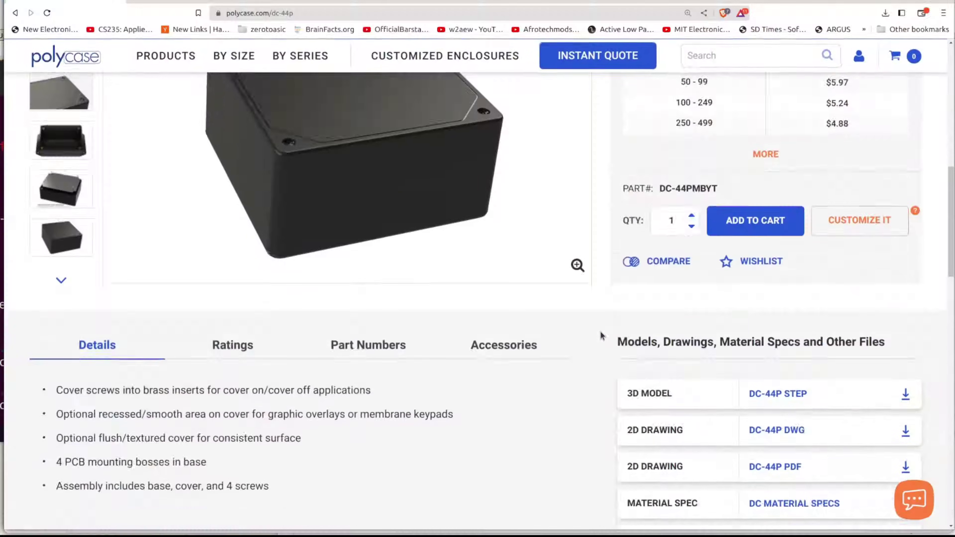
scroll(600, 332, "down", 5)
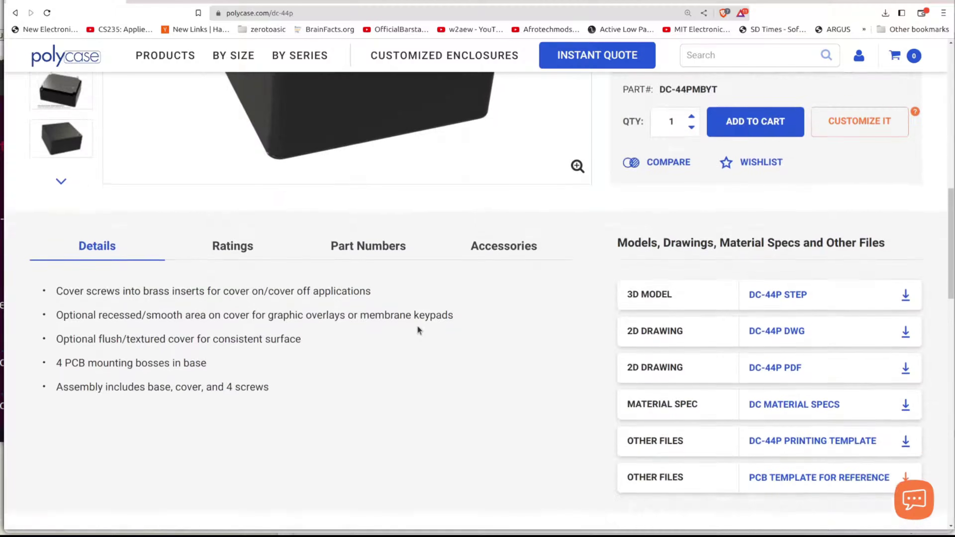
scroll(519, 315, "down", 2)
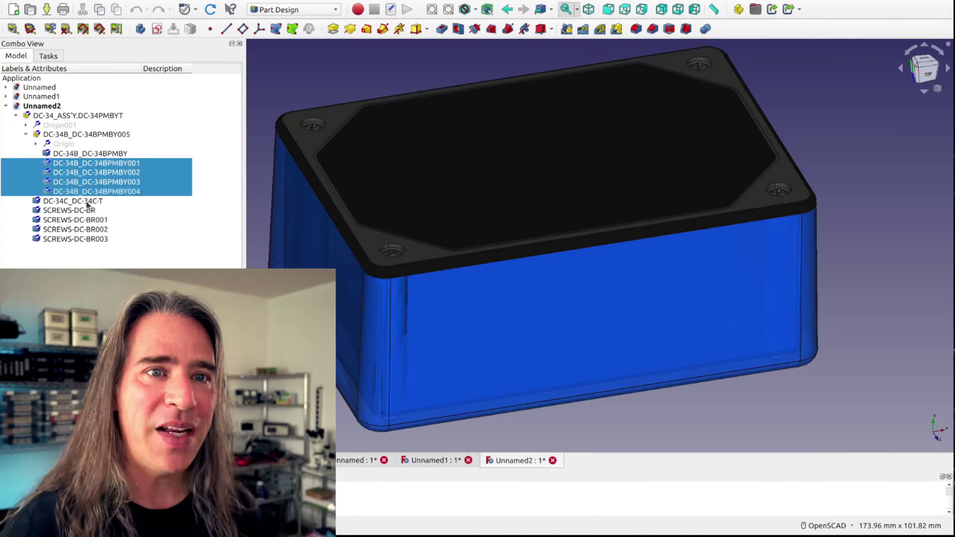
Step: Switch to FreeCAD and hide the DC-34C_DC-34C-T cover and the four SCREWS-DC-BR screws of the enclosure
left_click(86, 202)
left_click(79, 239, "shift")
key("space")
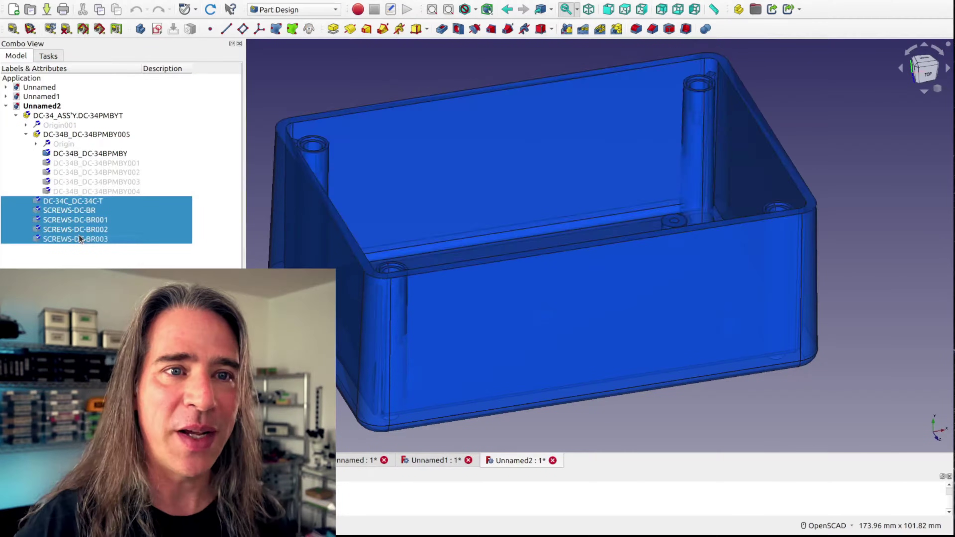
Step: Rotate the DC-34B_DC-34BPMBY base by 90° about the X axis so its interior faces the top view
middle_click_drag(602, 241, 588, 275)
left_click_drag(589, 274, 623, 222)
left_click(931, 75)
right_click_drag(475, 199, 585, 293)
left_click(91, 154)
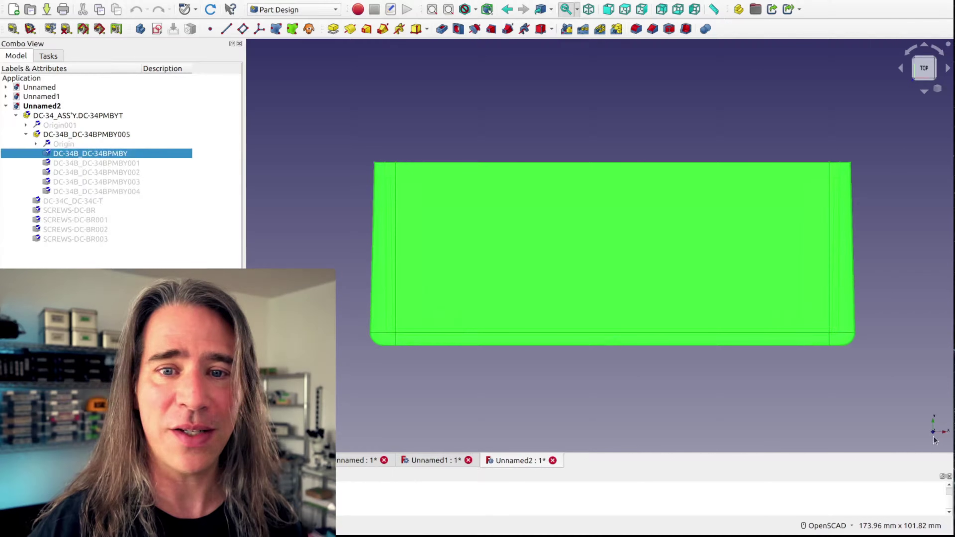
left_click(70, 336)
type("90")
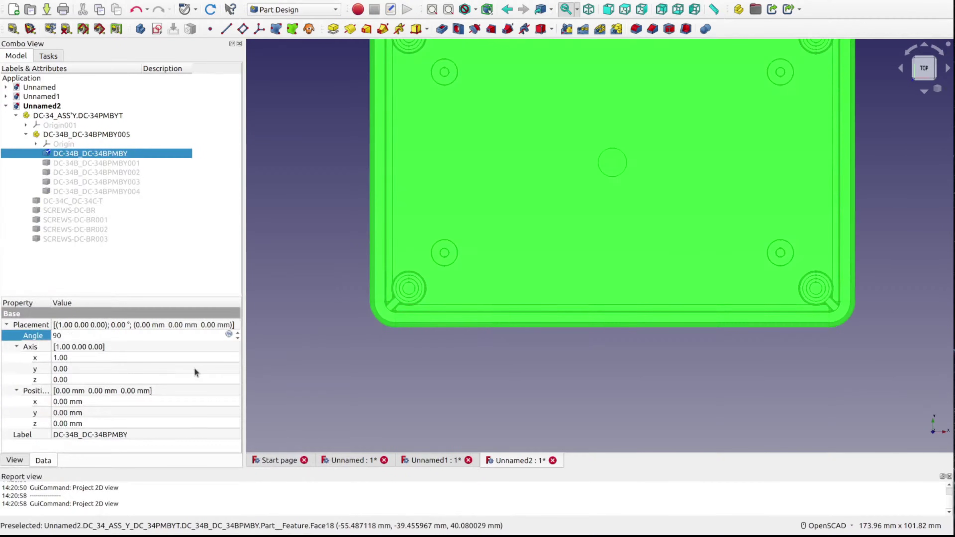
Step: Create a 200 mm by 200 mm plane in the Part workbench, positioned at X -91 mm and Y -71 mm
right_click_drag(314, 284, 347, 371)
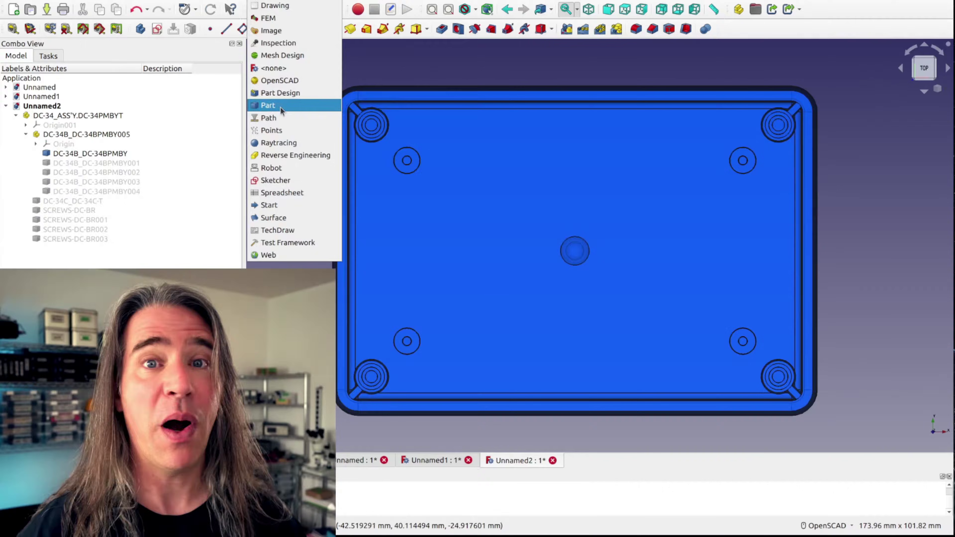
left_click(281, 107)
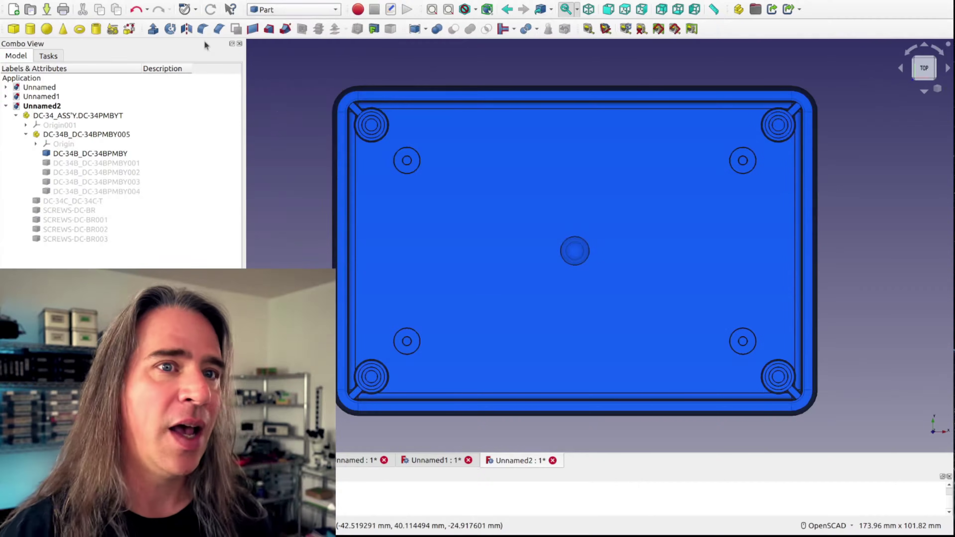
left_click(112, 30)
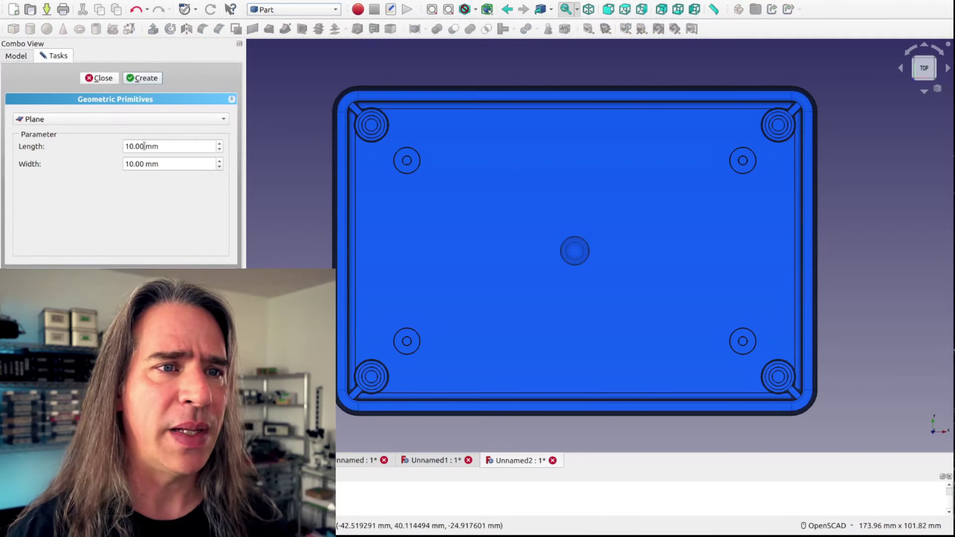
left_click(139, 78)
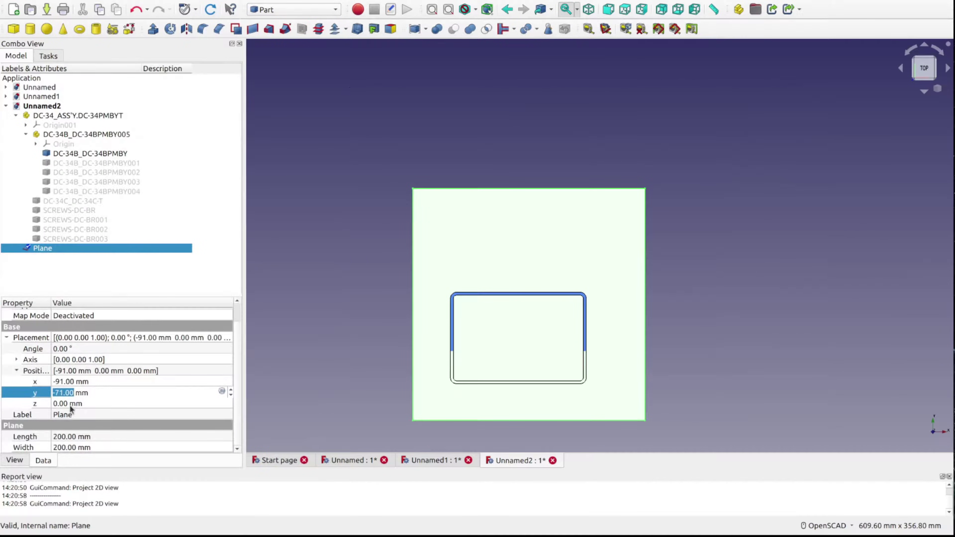
Step: Intersect the DC-34B_DC-34BPMBY base with the plane to make a flat cross-section, accepting non-solids, and view it from the top
left_click(91, 154)
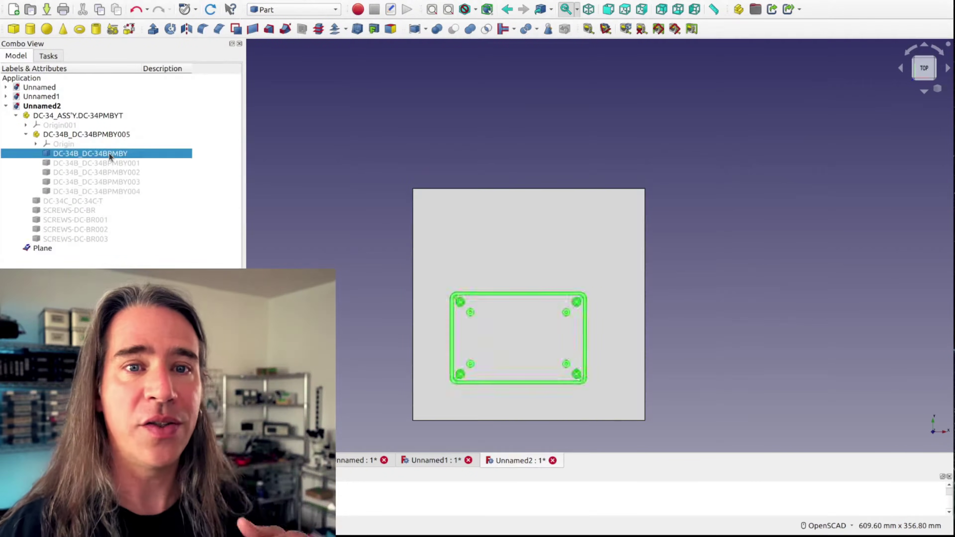
left_click(128, 0)
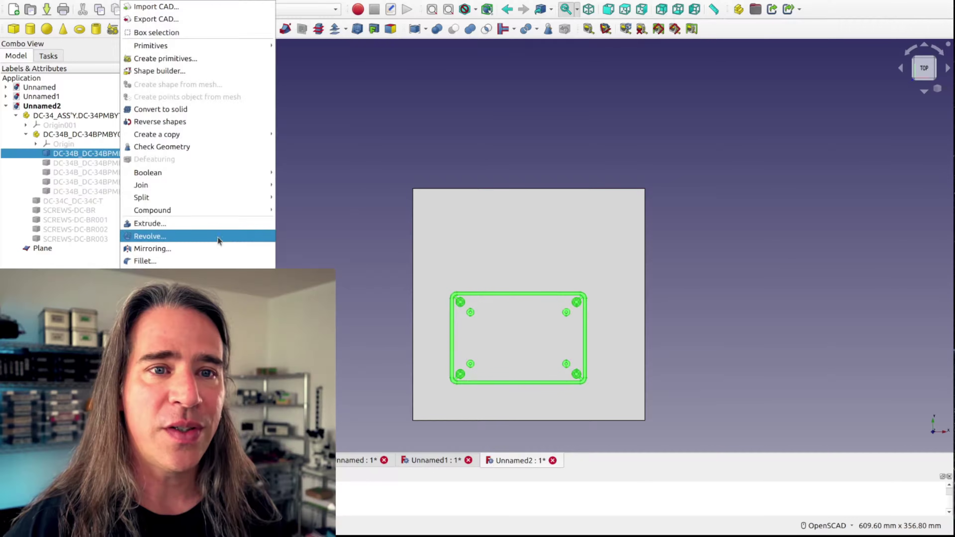
left_click(205, 110)
left_click(37, 249, "ctrl")
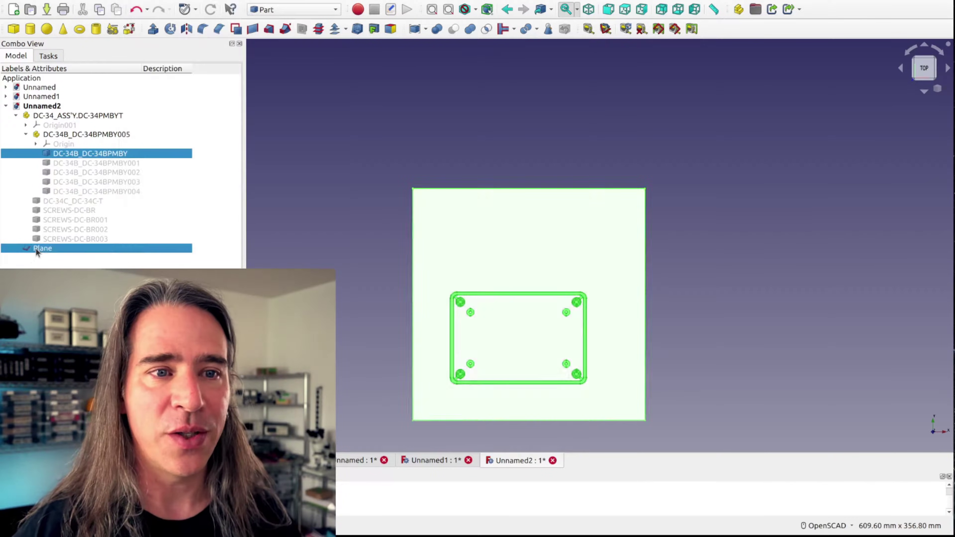
left_click(491, 32)
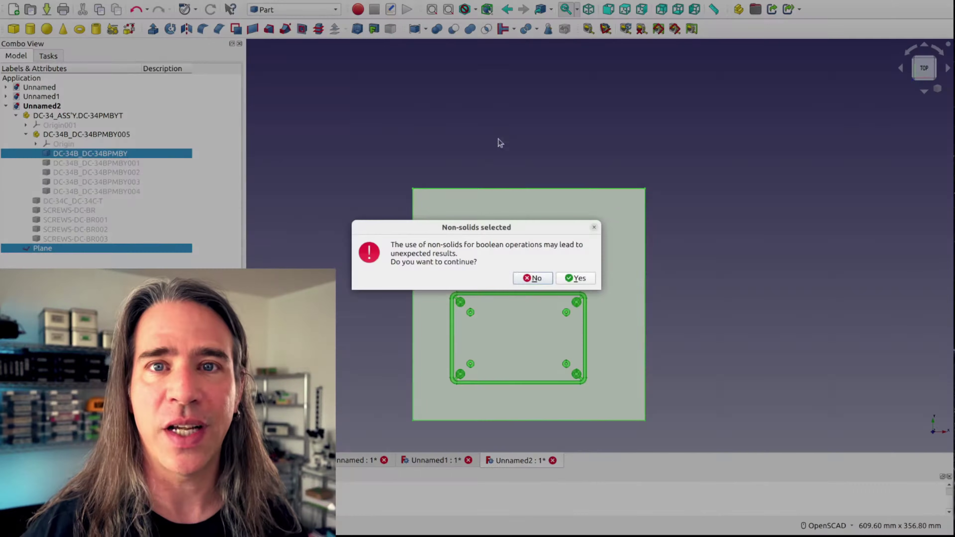
left_click(572, 279)
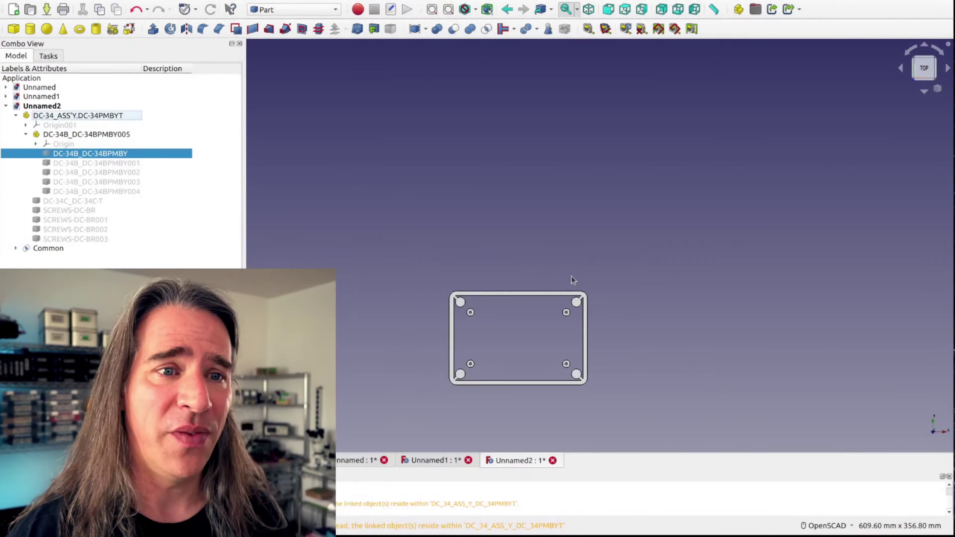
left_click_drag(560, 294, 518, 323)
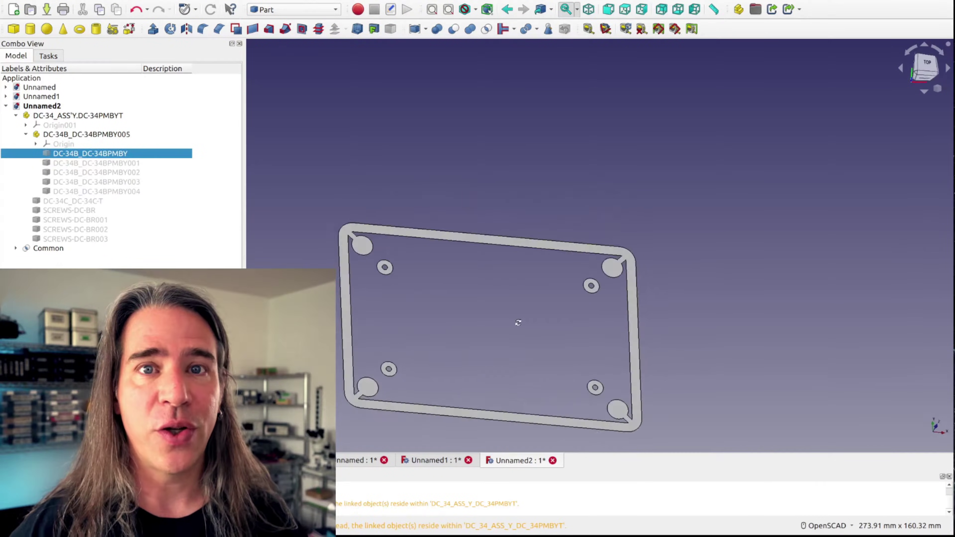
left_click(937, 67)
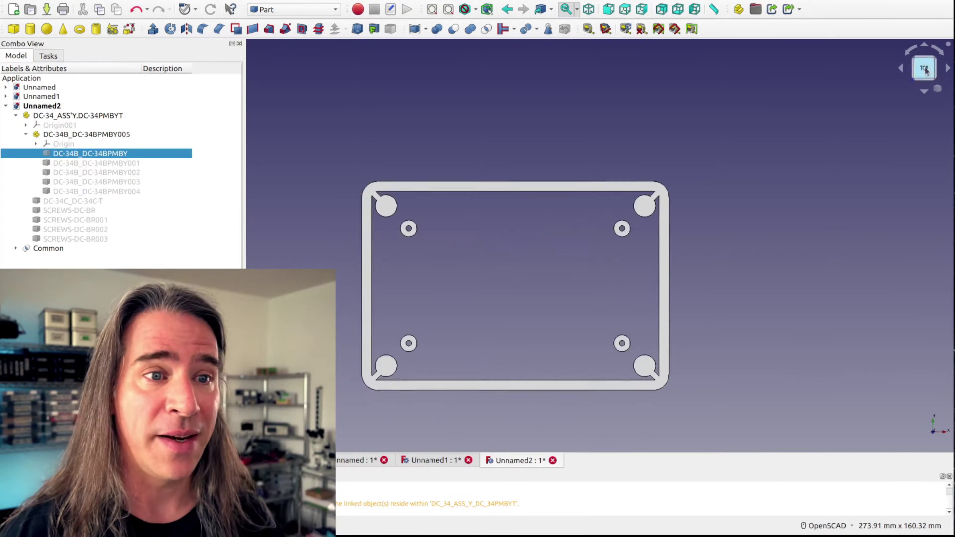
Step: Create a Shape 2D view of the Common cross-section in the Draft workbench and hide the Common object
left_click(305, 8)
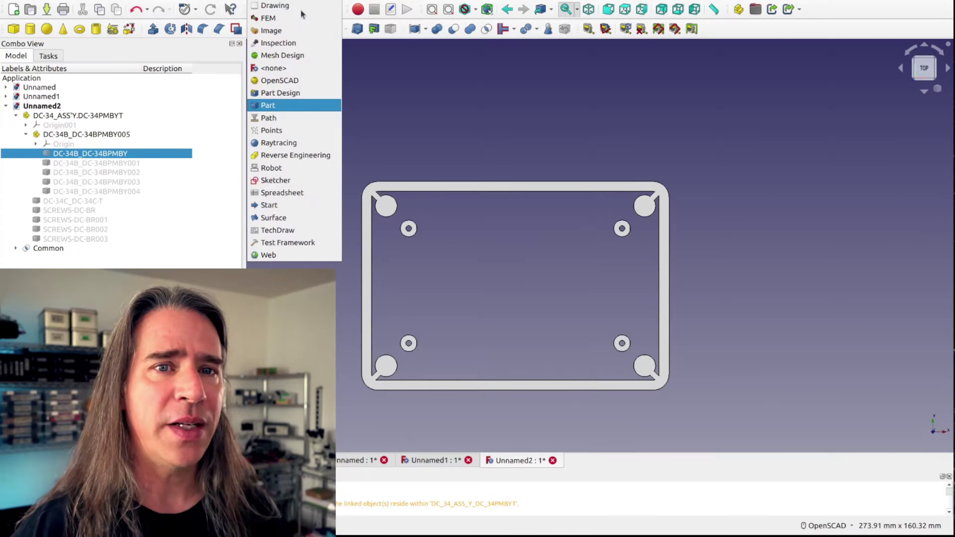
left_click(295, 3)
left_click(48, 248)
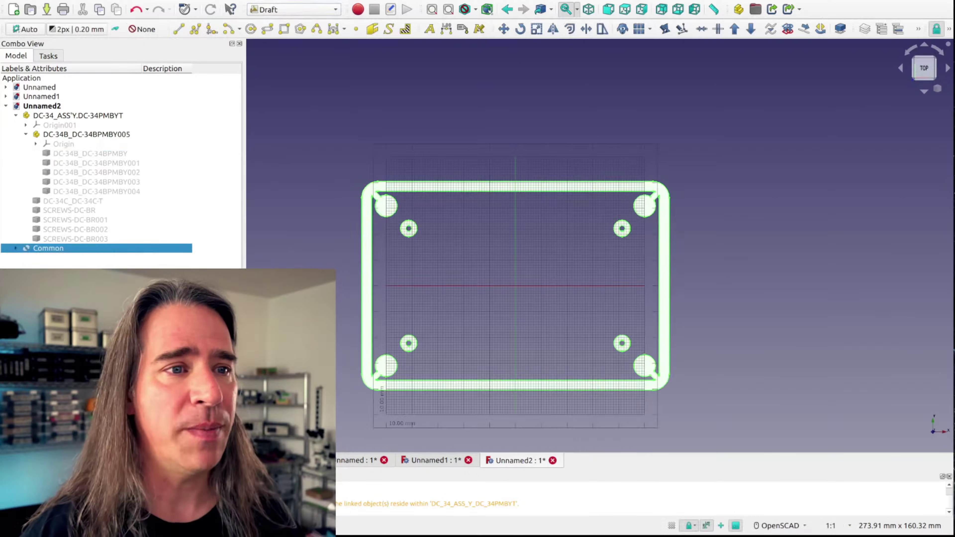
left_click(241, 2)
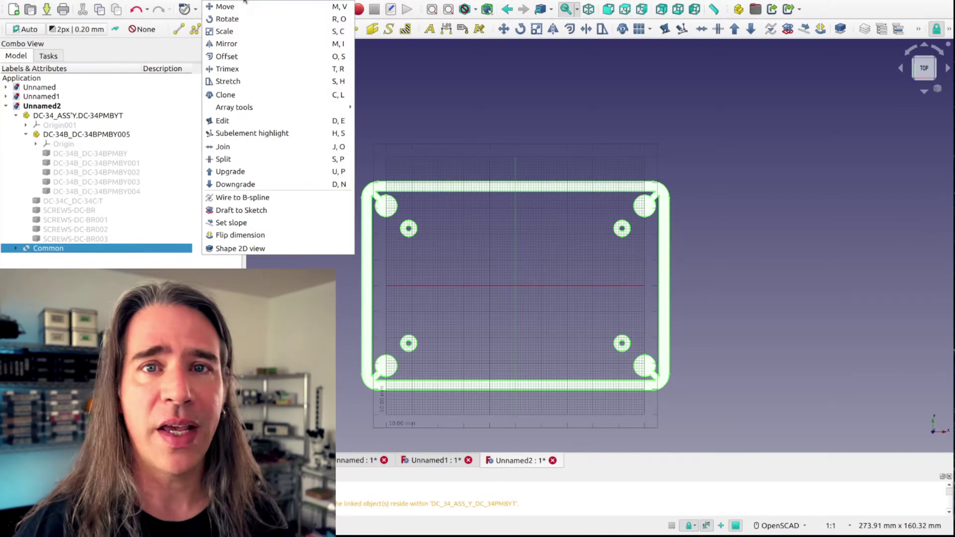
left_click(238, 249)
left_click(48, 248)
key("space")
scroll(546, 290, "up", 3)
scroll(546, 290, "down", 3)
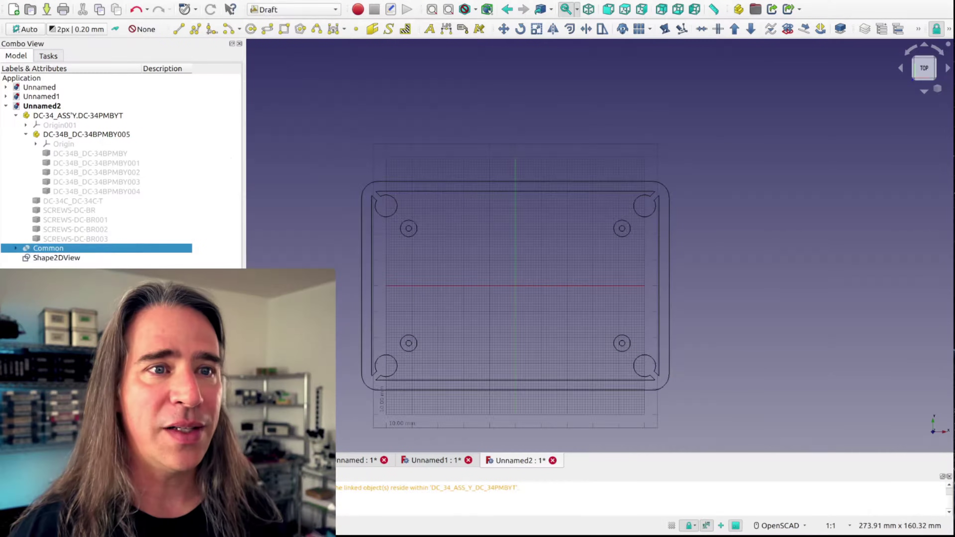
Step: Export the flat enclosure outline in the Autodesk DXF 2D (*.dxf) format
left_click(13, 2)
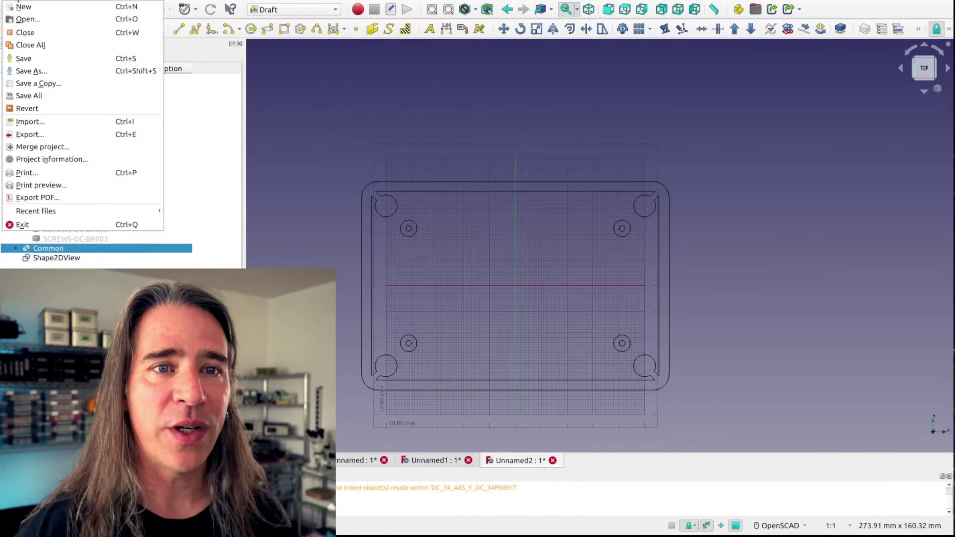
left_click(105, 136)
left_click(491, 354)
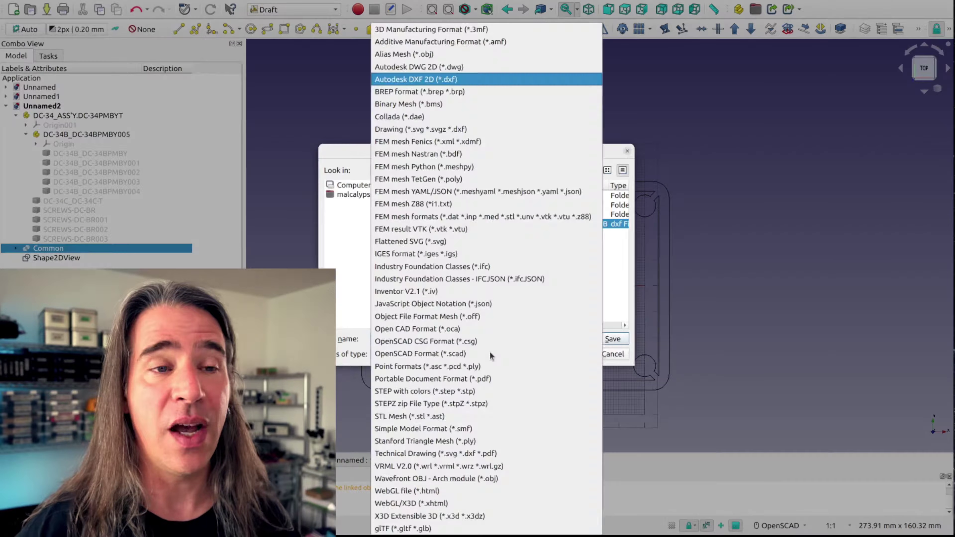
left_click(445, 79)
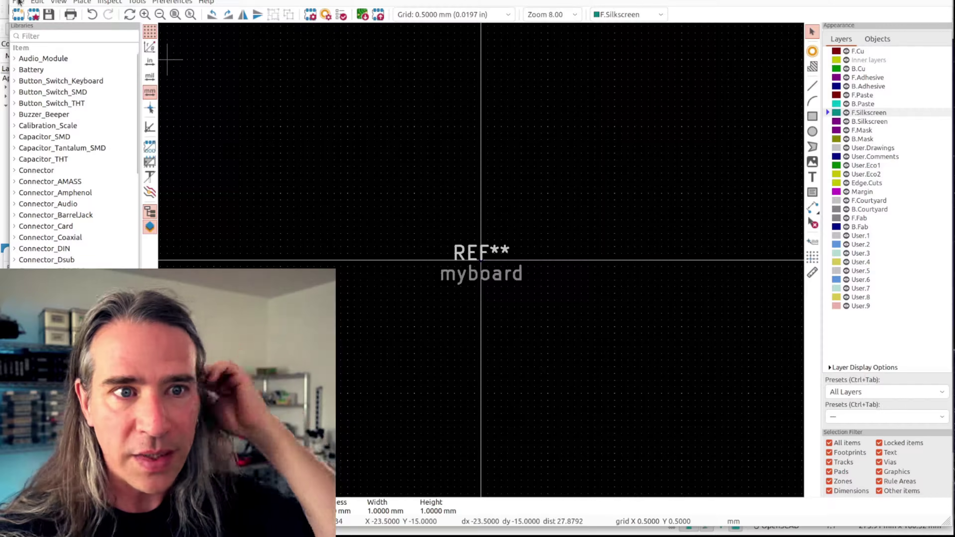
Step: Switch to KiCad's footprint editor and import /tmp/DC-44-outline.dxf onto the User.2 layer with interactive placement and grouped items
left_click(18, 2)
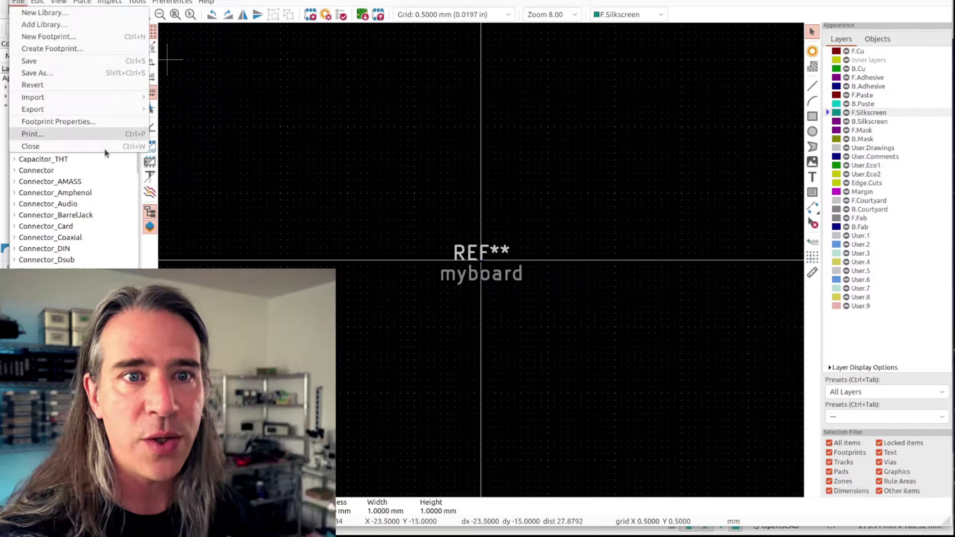
mouse_move(101, 97)
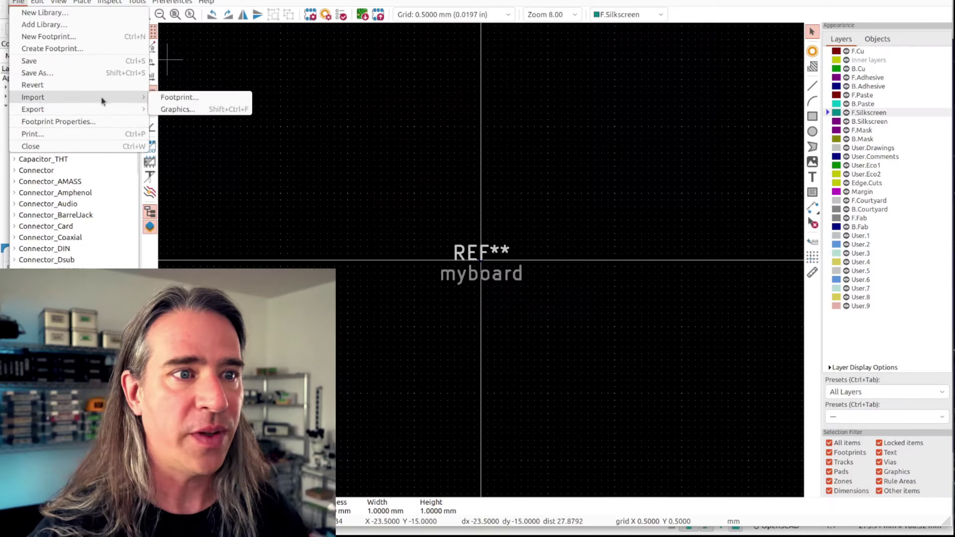
left_click(204, 110)
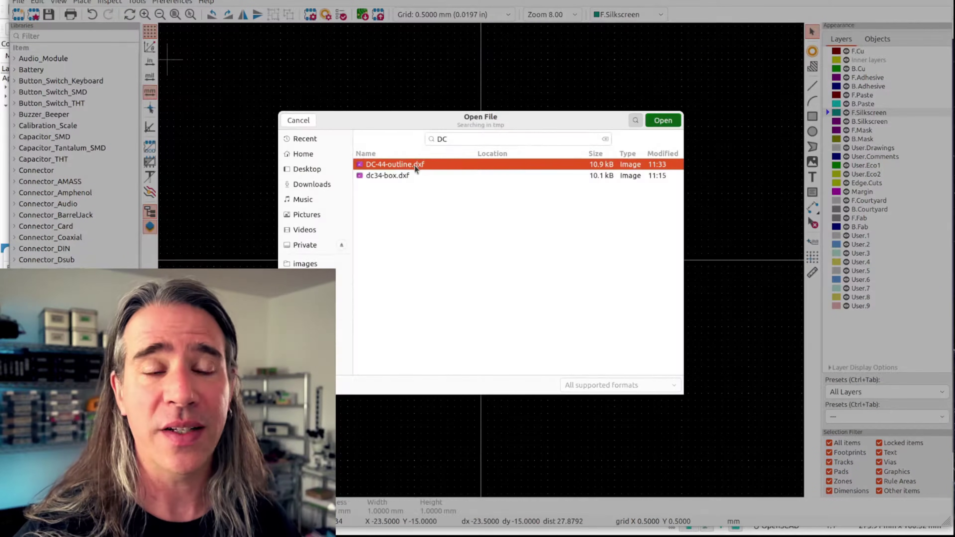
double_click(416, 165)
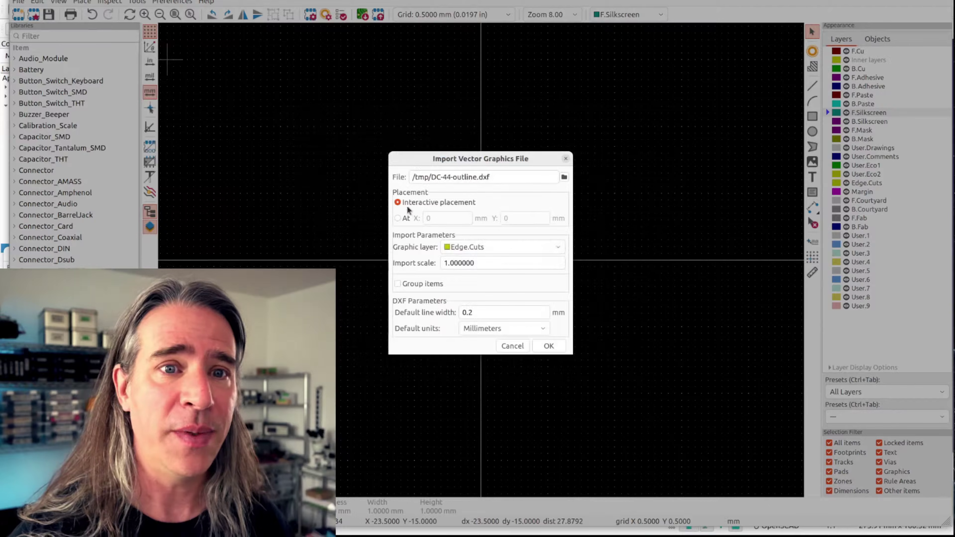
left_click(519, 247)
left_click(488, 348)
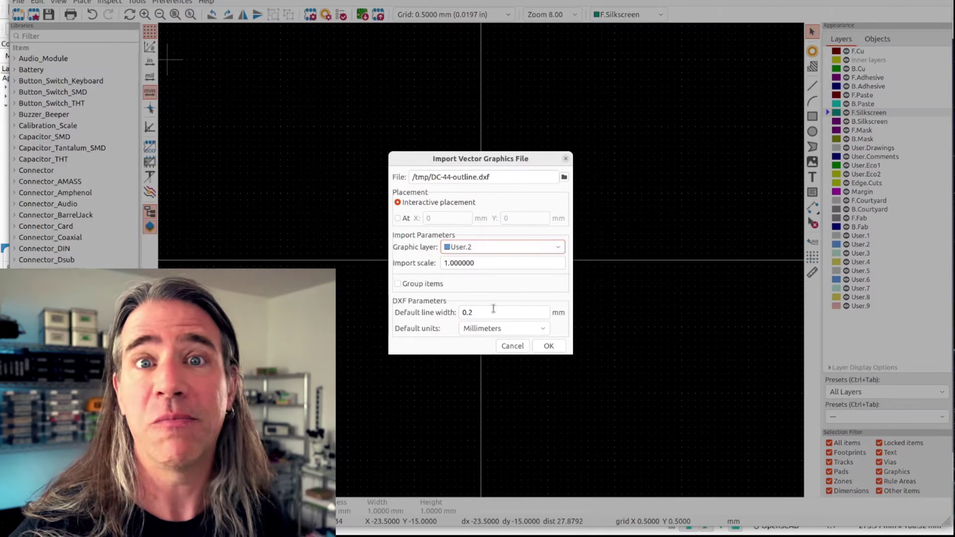
left_click(413, 285)
left_click(548, 345)
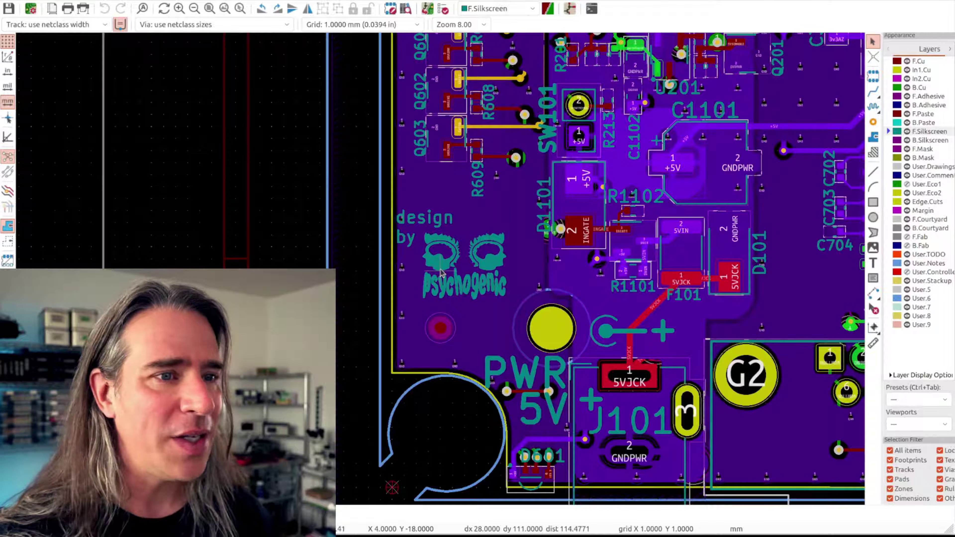
Step: Examine the PCB layout in KiCad and the NeSTv3 002 board's fit inside the DC-44 enclosure in FreeCAD's rear view
scroll(441, 270, "right", 15)
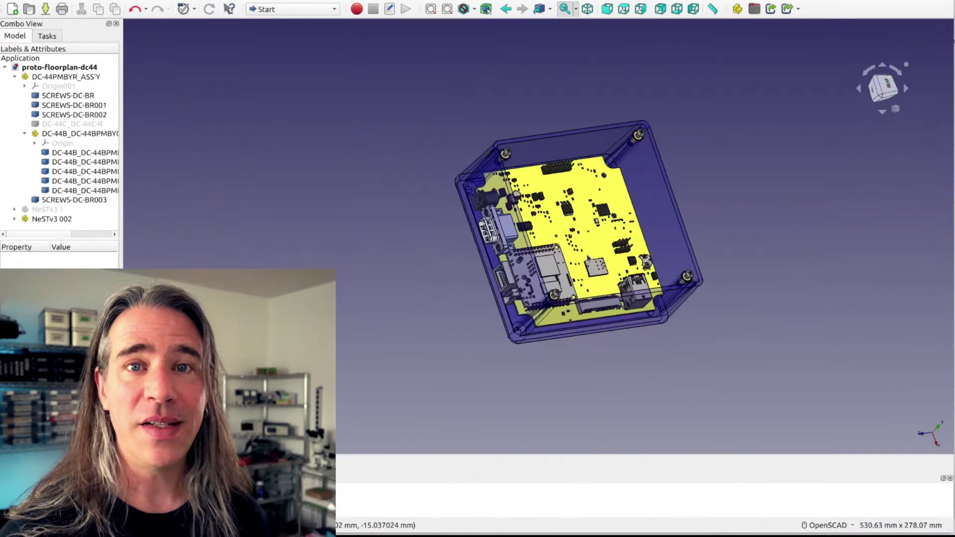
scroll(588, 259, "up", 10)
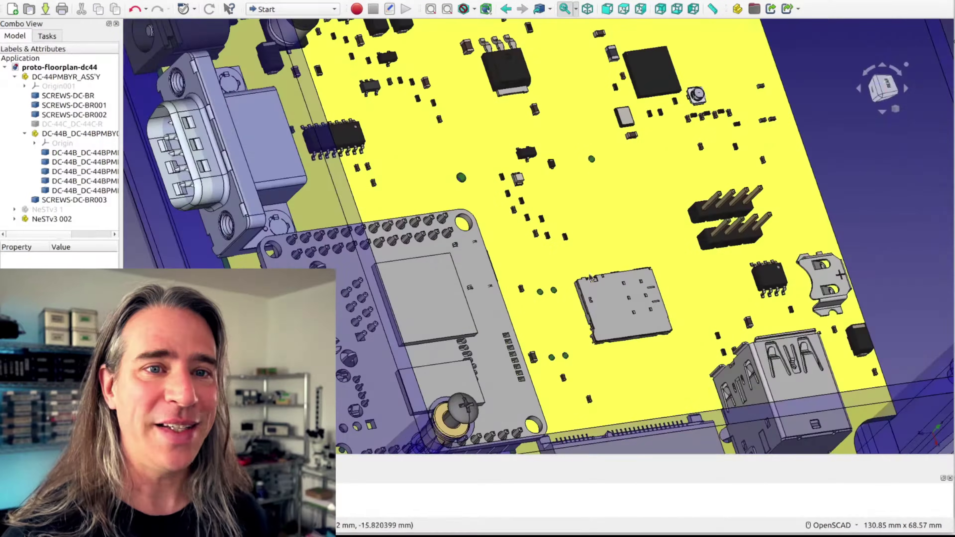
scroll(590, 277, "down", 3)
key("4")
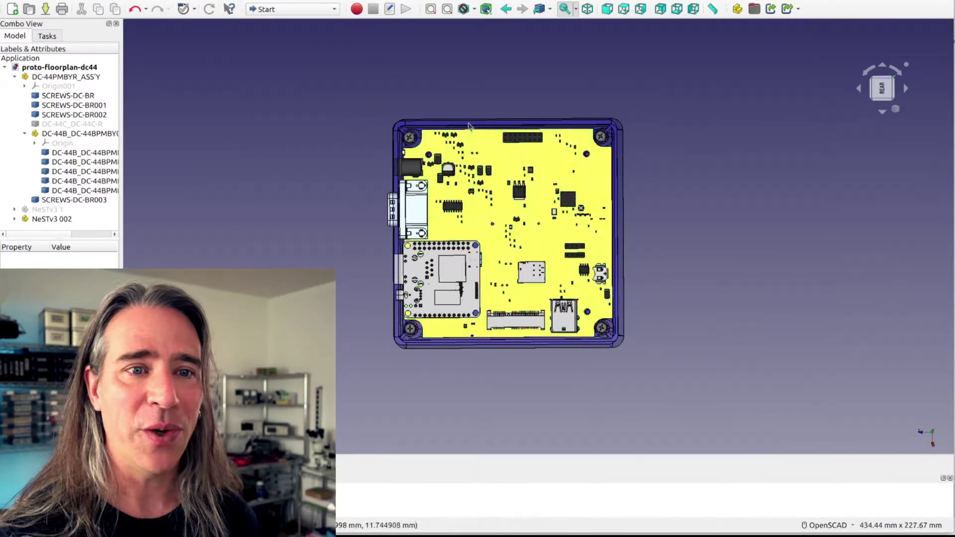
scroll(473, 115, "up", 5)
mouse_move(416, 186)
left_mouse_down()
mouse_move(438, 201)
mouse_move(436, 166)
mouse_move(415, 158)
mouse_move(402, 175)
mouse_move(410, 195)
left_mouse_up()
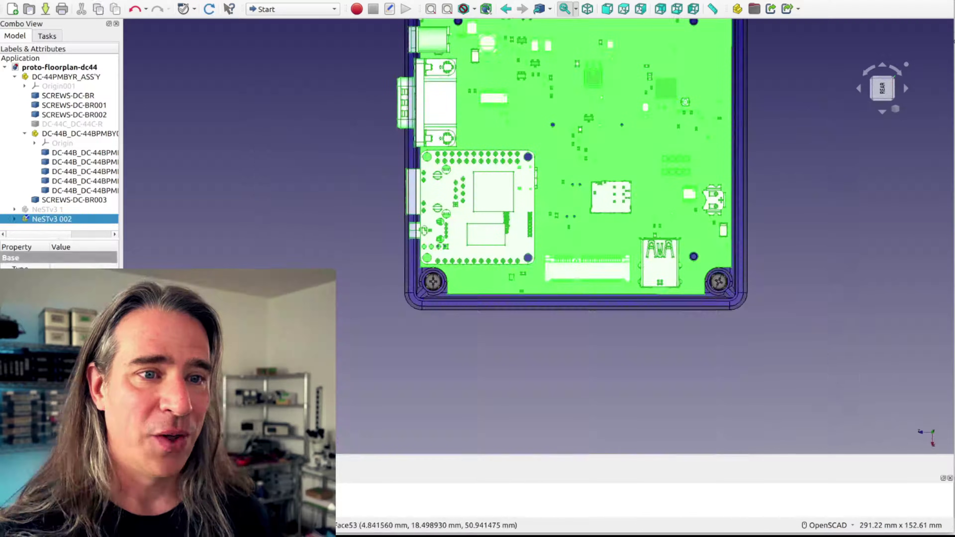
right_click_drag(431, 154, 403, 223)
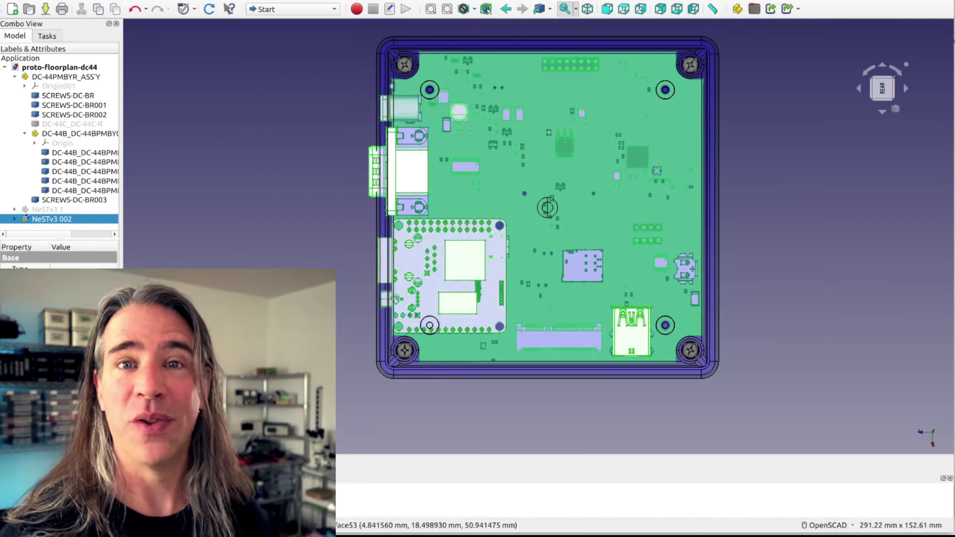
key("Up")
key("Up")
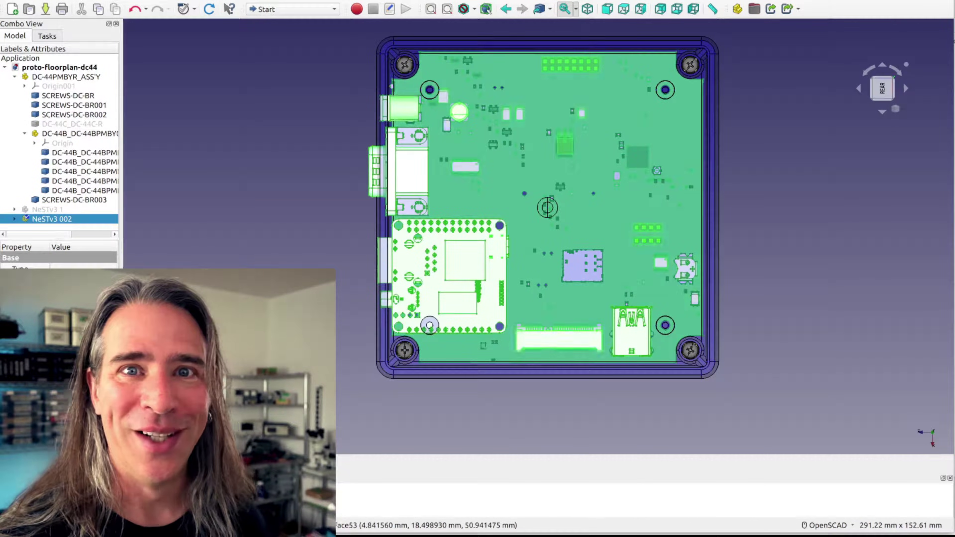